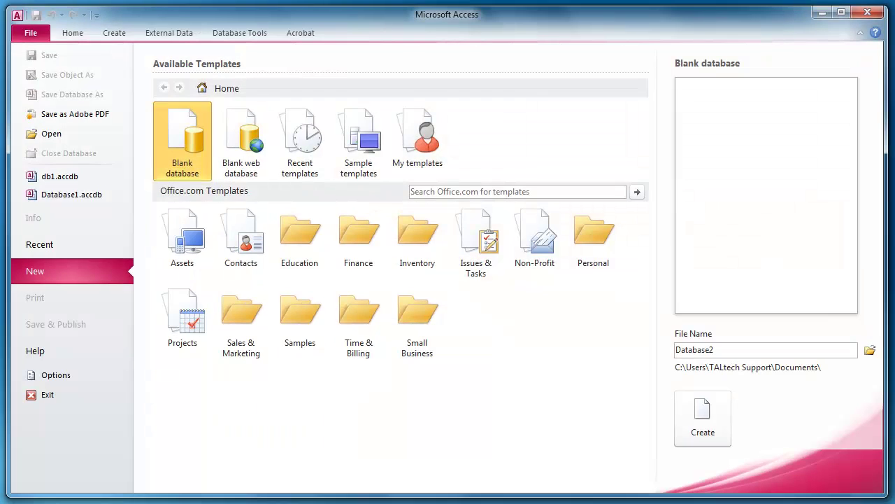
# - Open the recent database db1.accdb and open its Products table
pyautogui.click(42, 176)
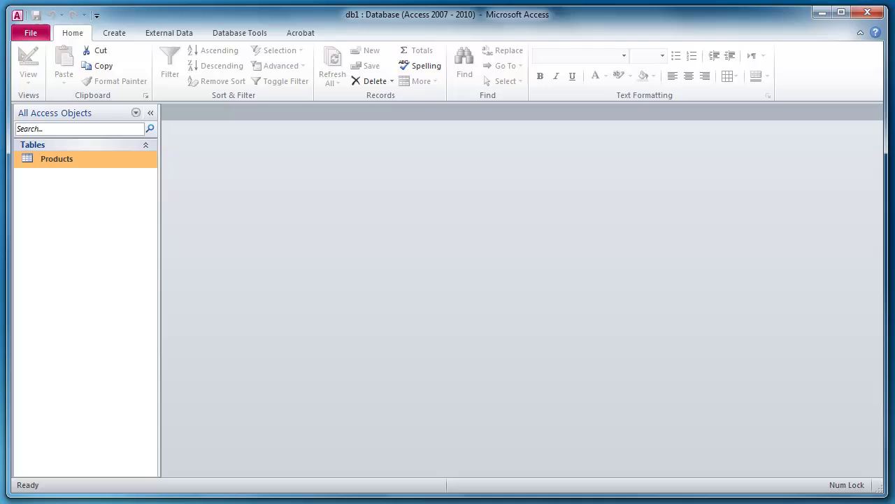
pyautogui.click(46, 158)
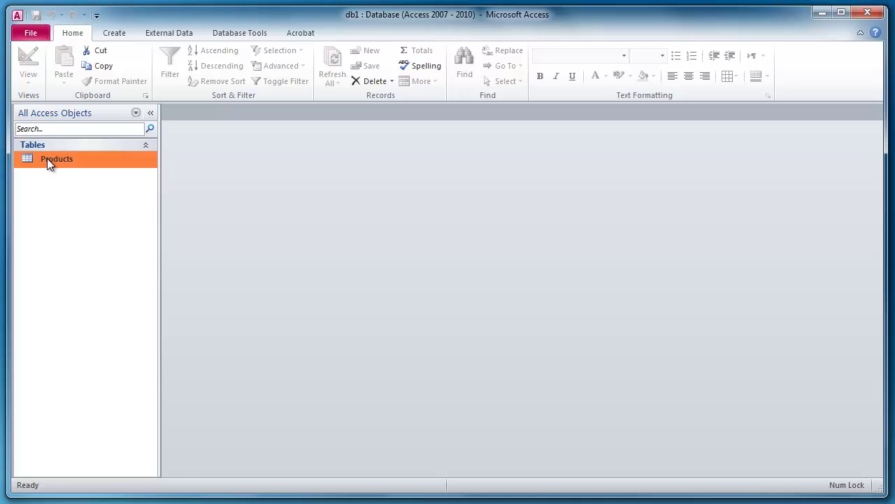
pyautogui.doubleClick(47, 158)
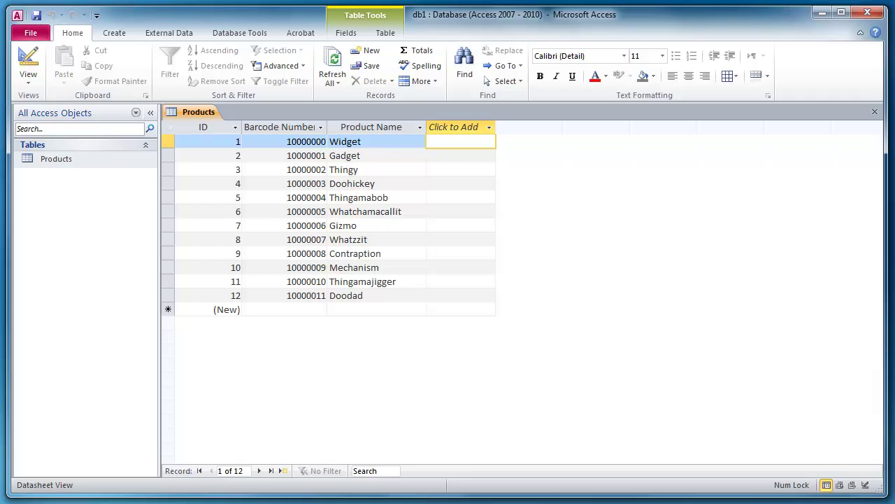
# - Start the Label Wizard for the Products table, accepting the Avery 5163 sheet-feed size and Arial 8 Light text
pyautogui.click(121, 31)
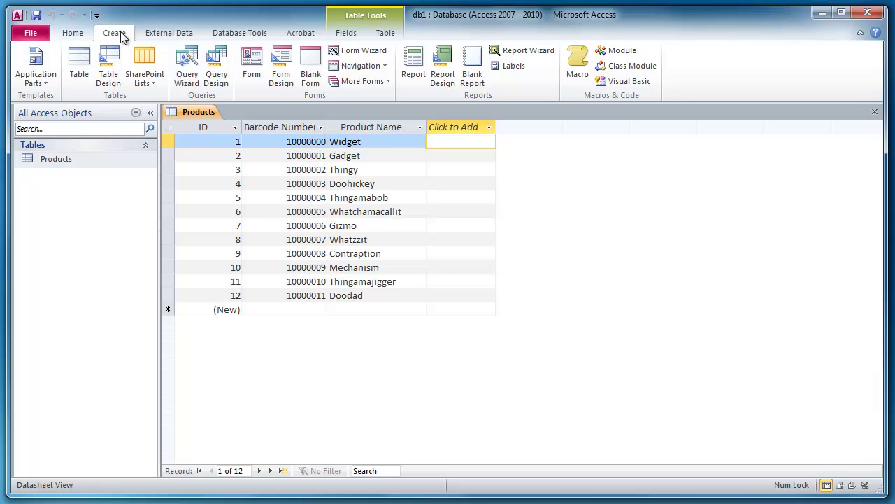
pyautogui.click(517, 70)
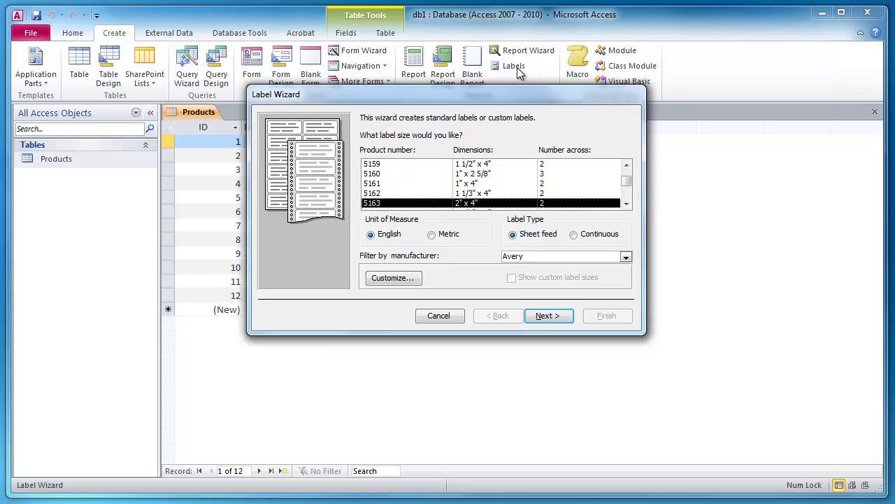
pyautogui.click(540, 318)
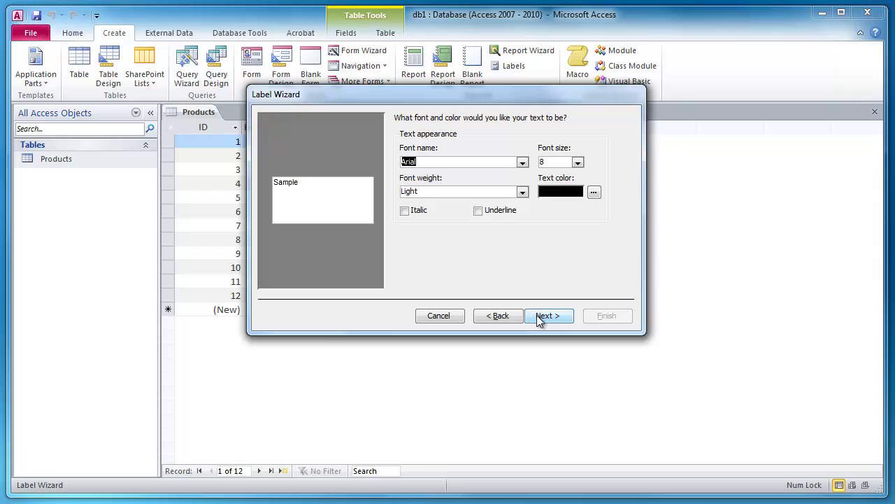
pyautogui.click(539, 316)
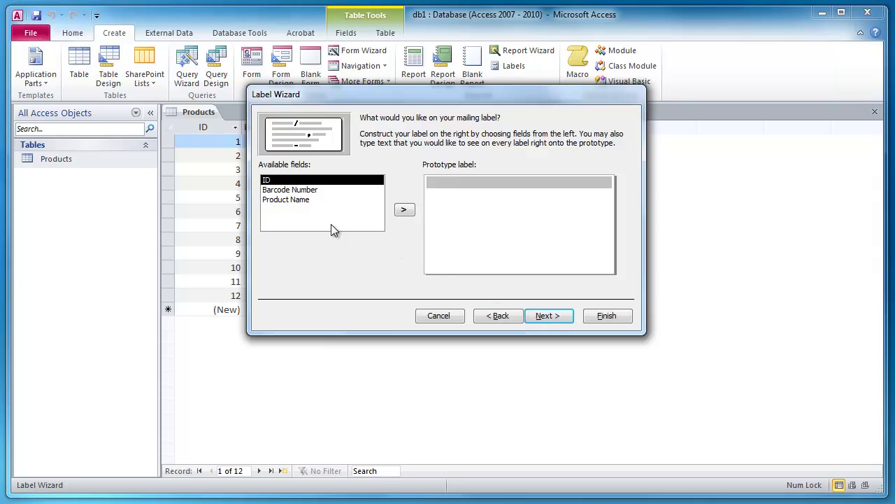
# - Put the Product Name field on the prototype label and leave the labels without a sort field
pyautogui.click(332, 201)
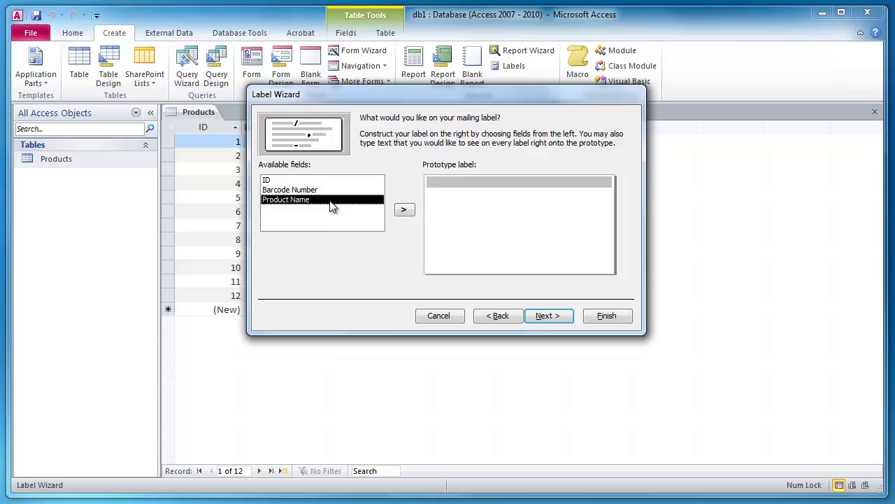
pyautogui.click(409, 216)
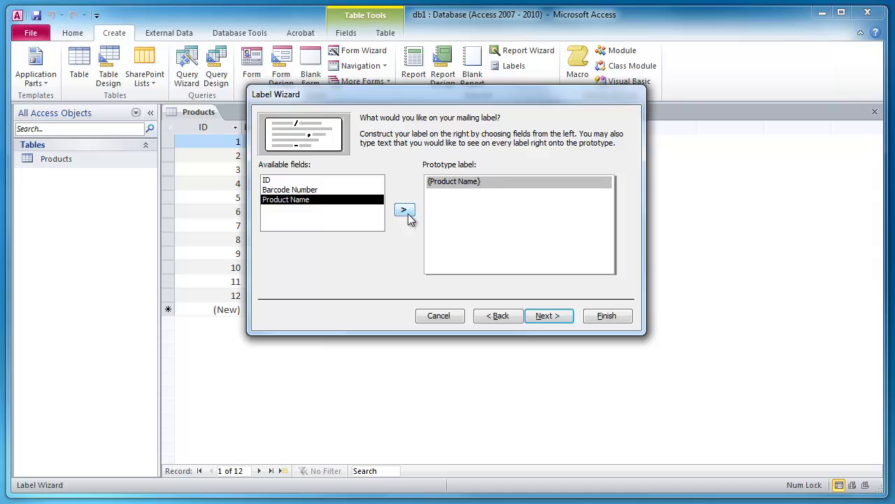
pyautogui.click(560, 318)
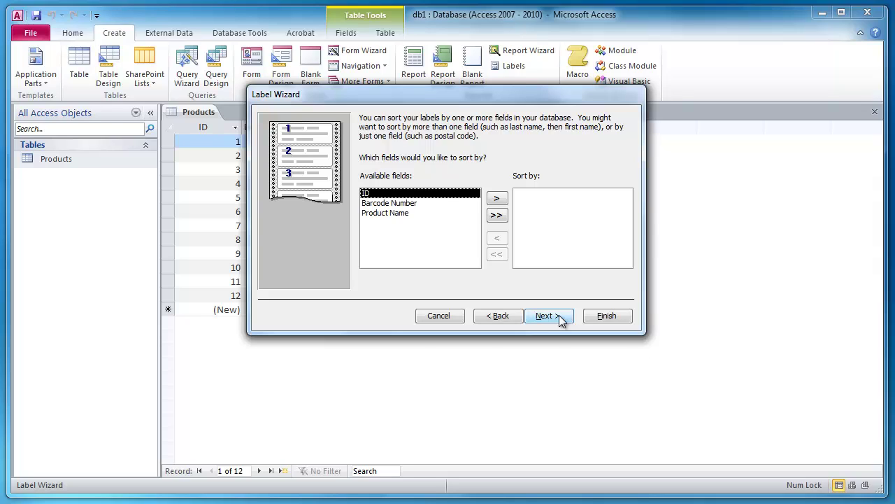
pyautogui.click(559, 318)
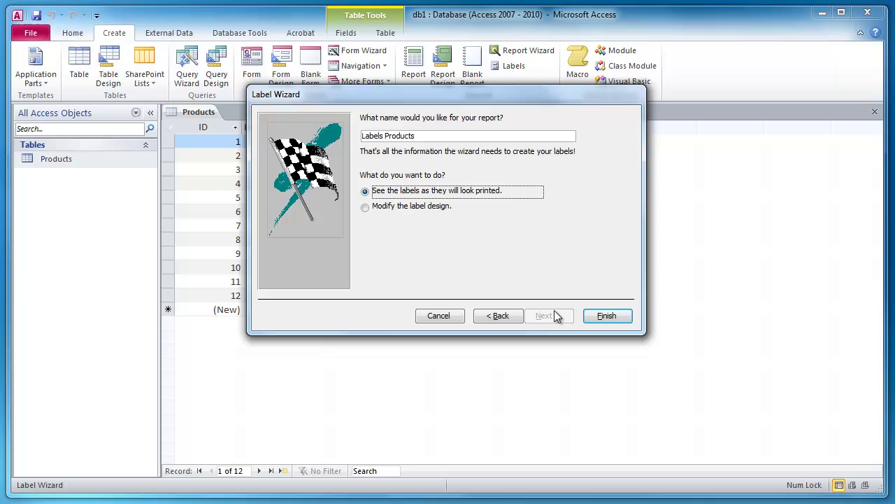
# - Name the report "Product Labels", choose to modify the label design, and finish the wizard
pyautogui.click(439, 210)
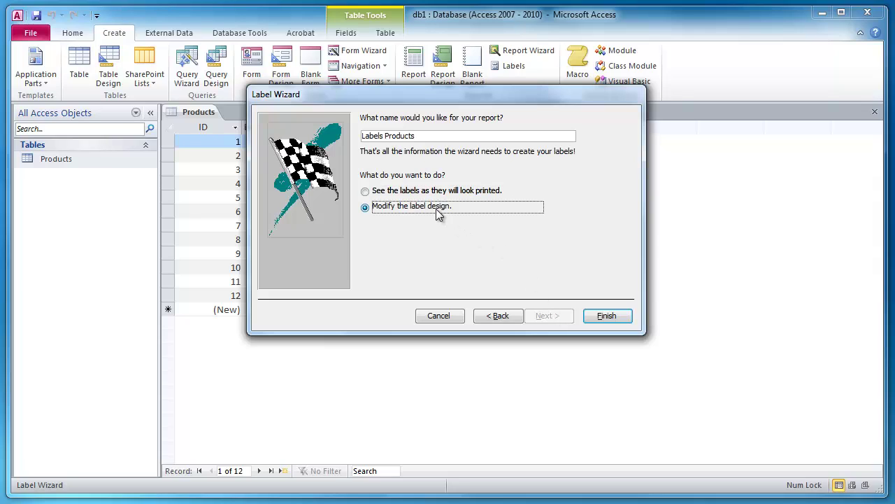
pyautogui.moveTo(435, 136); pyautogui.dragTo(360, 136)
pyautogui.press('BackSpace')
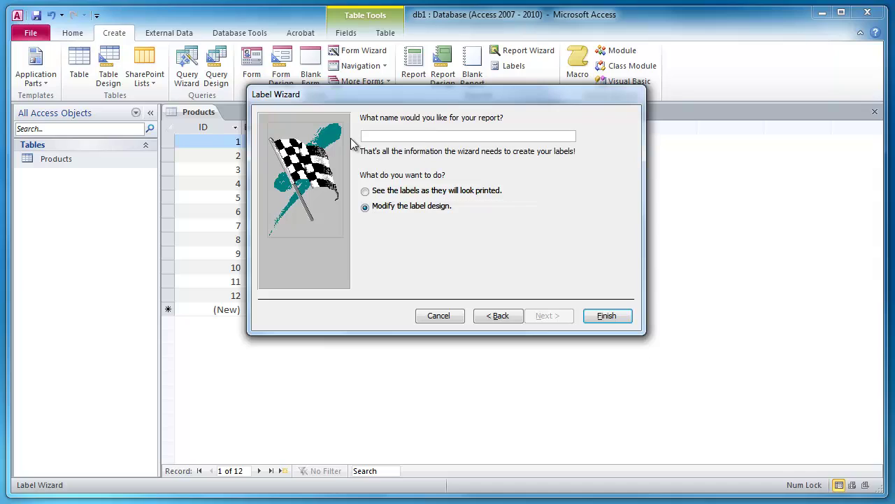
pyautogui.write('Product Labels')
pyautogui.click(607, 316)
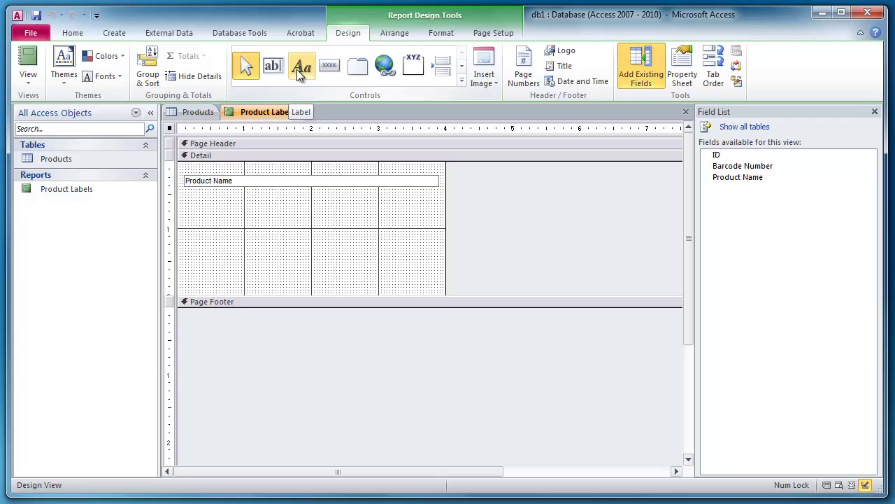
# - Insert the TALBarCd OCX ActiveX control into the Detail section of the Product Labels report
pyautogui.click(461, 80)
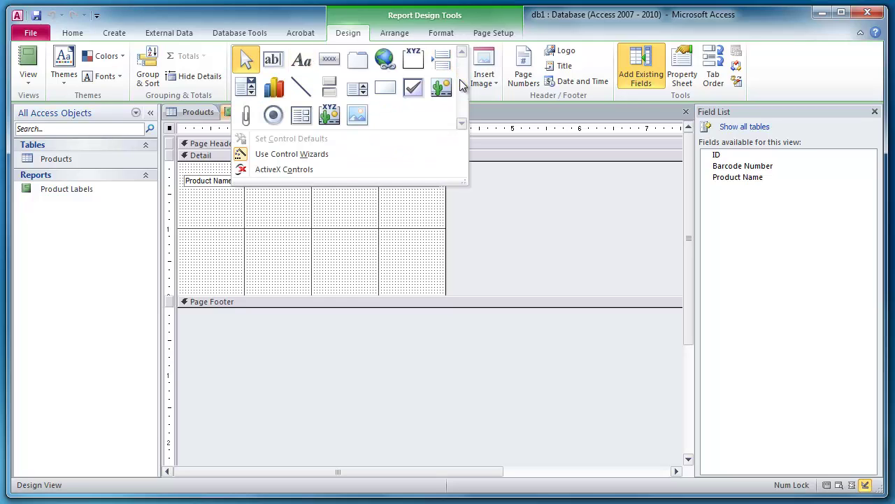
pyautogui.click(398, 173)
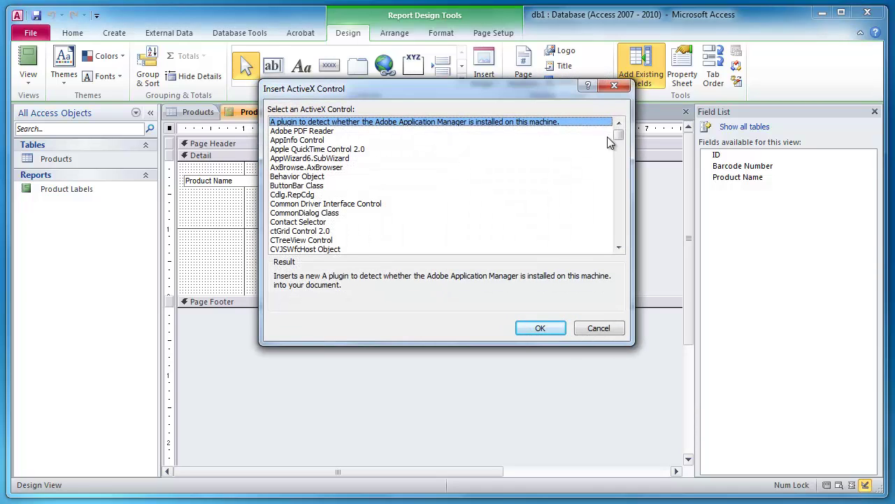
pyautogui.moveTo(618, 135); pyautogui.dragTo(626, 238)
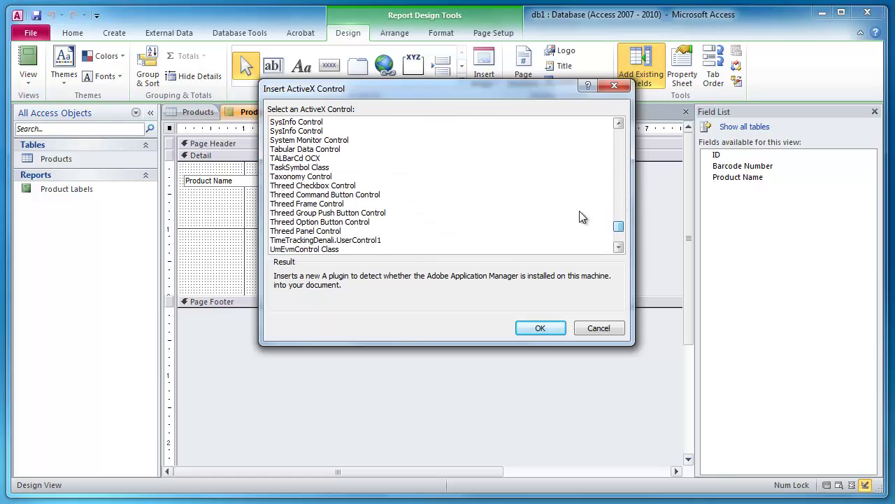
pyautogui.click(325, 161)
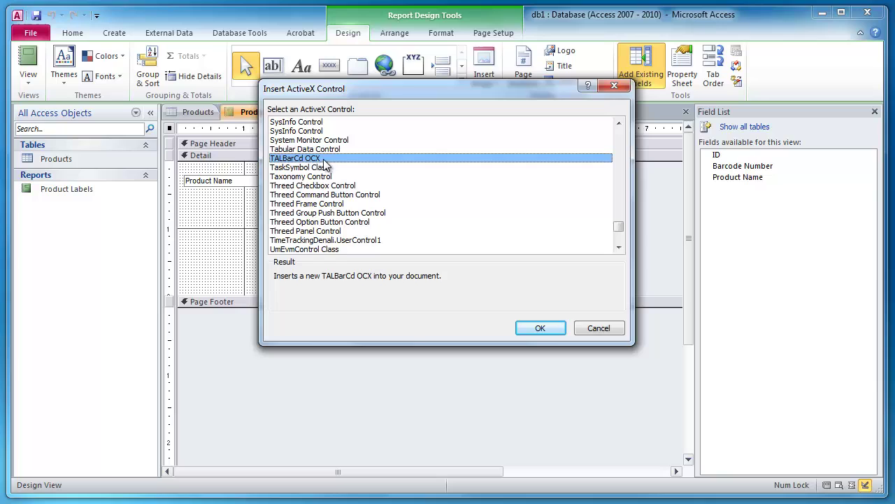
pyautogui.click(539, 328)
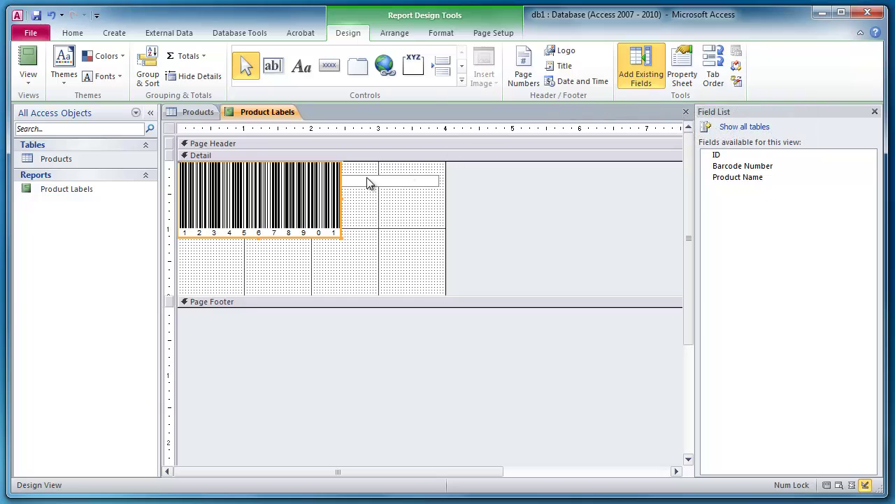
# - Show the barcode control's properties and set its Control Source to the Barcode Number field
pyautogui.rightClick(318, 202)
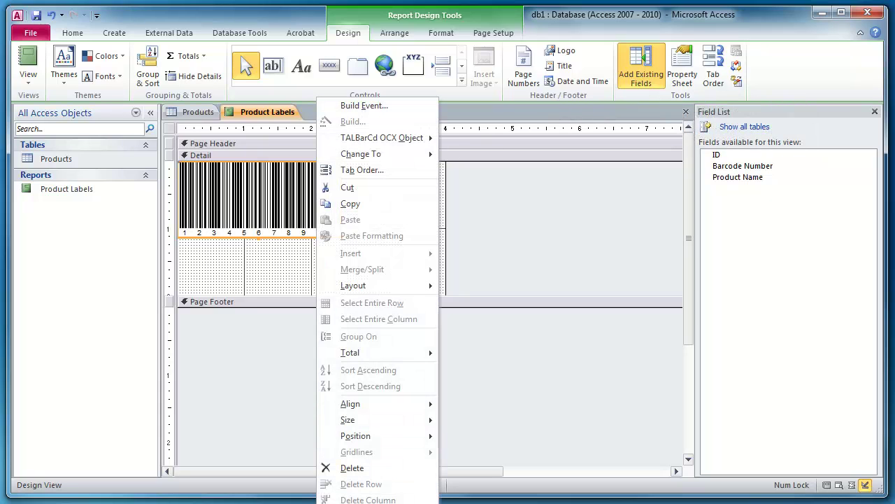
pyautogui.hotkey('alt', 'Return')
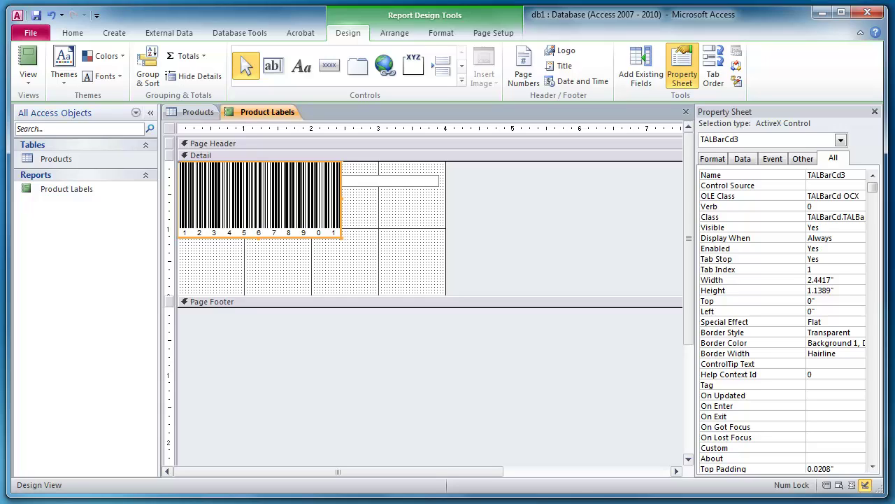
pyautogui.click(850, 185)
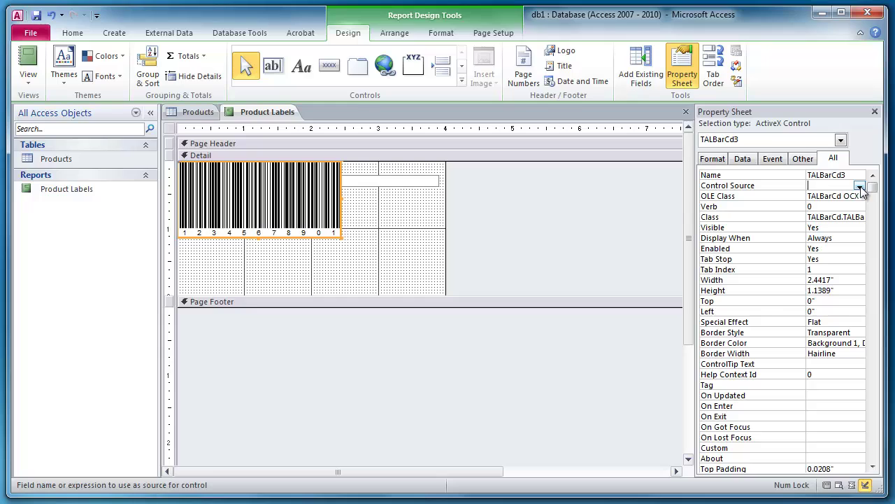
pyautogui.click(860, 186)
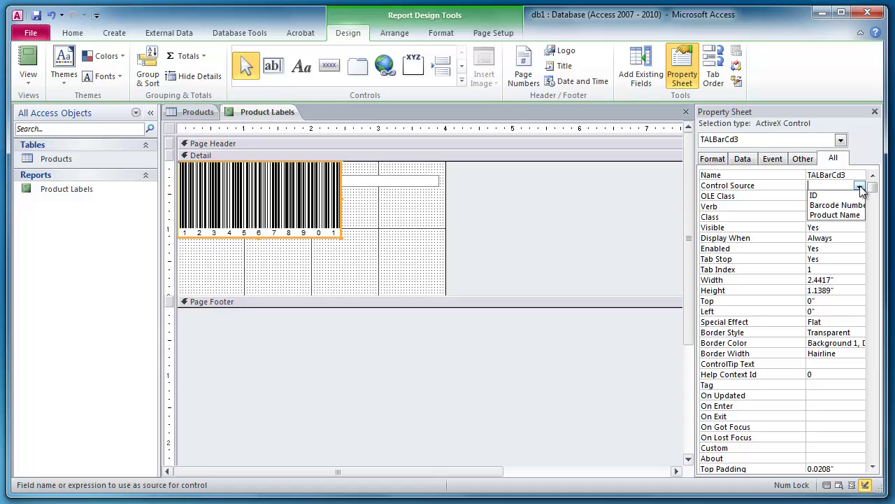
pyautogui.click(855, 204)
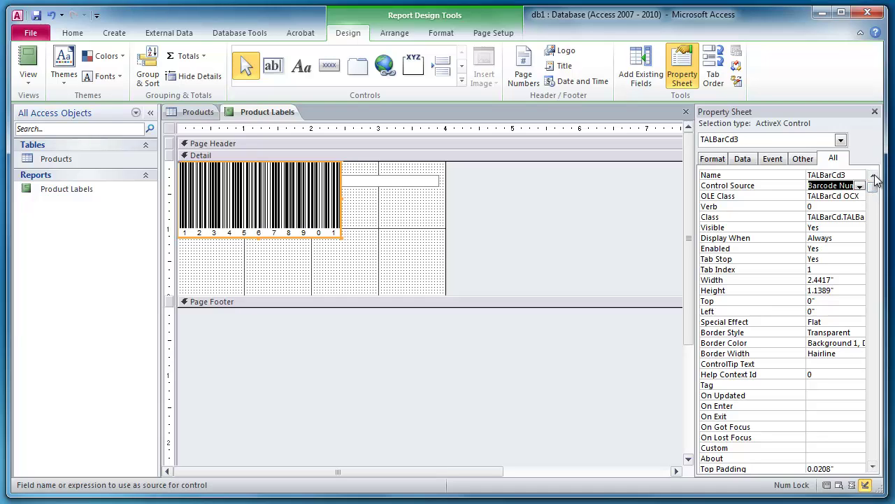
# - Set the barcode control's Symbology to 5 - bcCode128 and select its BarHeight value for editing
pyautogui.moveTo(876, 180); pyautogui.dragTo(873, 335)
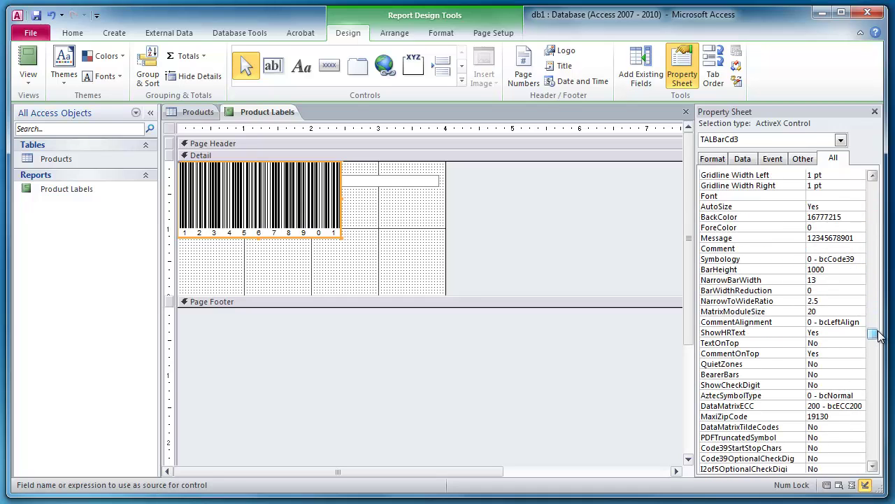
pyautogui.click(861, 259)
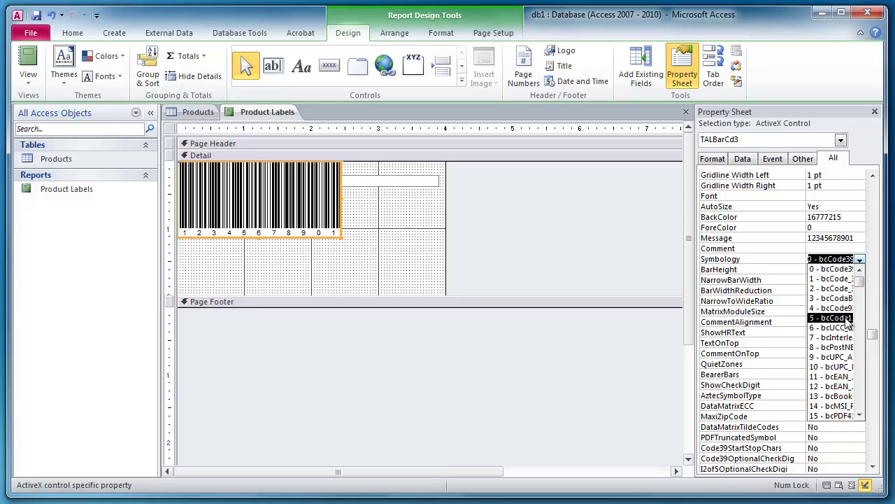
pyautogui.click(833, 318)
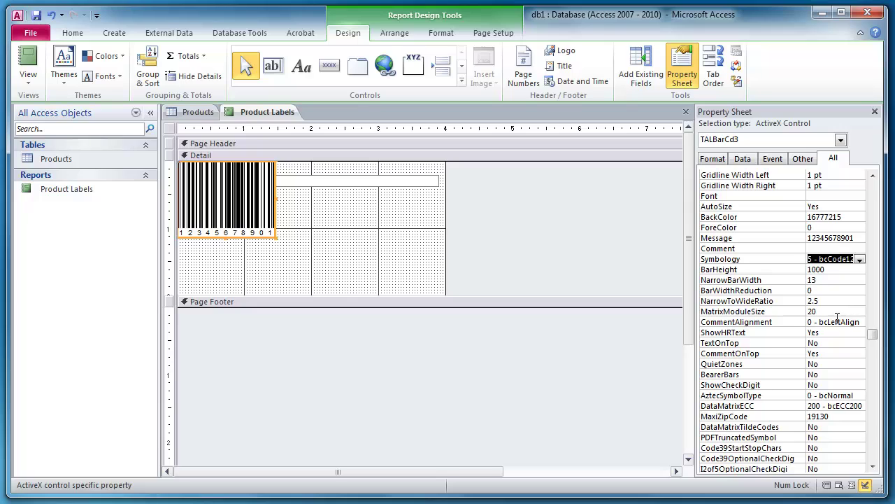
pyautogui.click(832, 270)
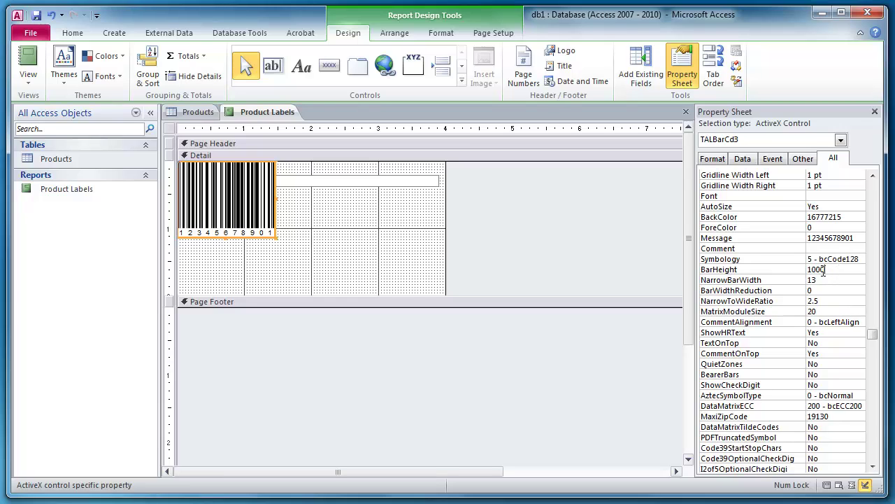
pyautogui.moveTo(824, 270); pyautogui.dragTo(806, 275)
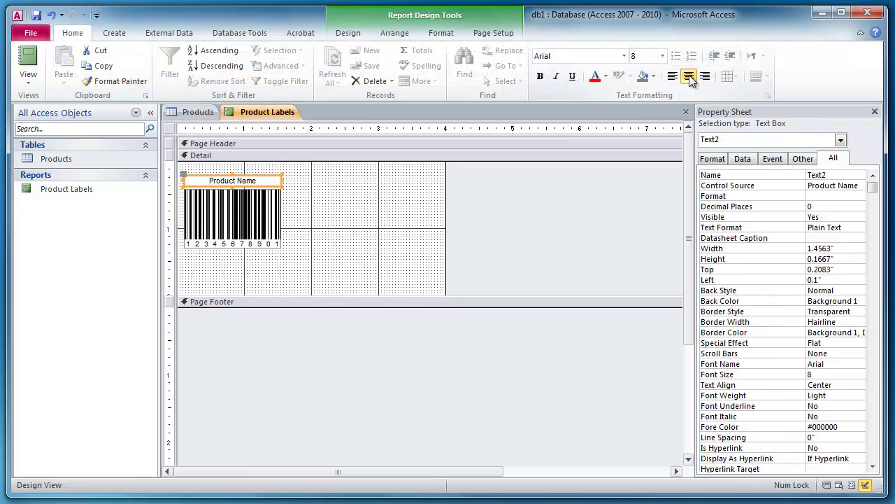
# - Save and close the Product Labels report design, and reopen the report to view the barcode labels
pyautogui.rightClick(273, 116)
pyautogui.click(282, 136)
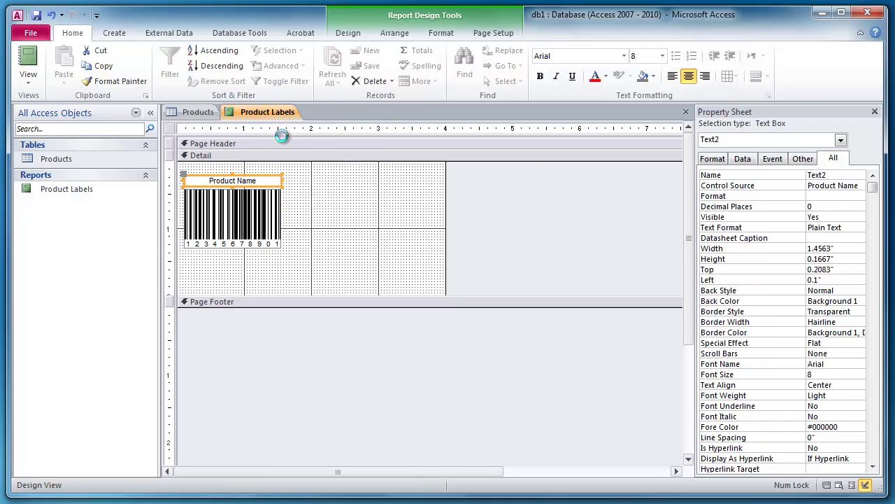
pyautogui.click(210, 269)
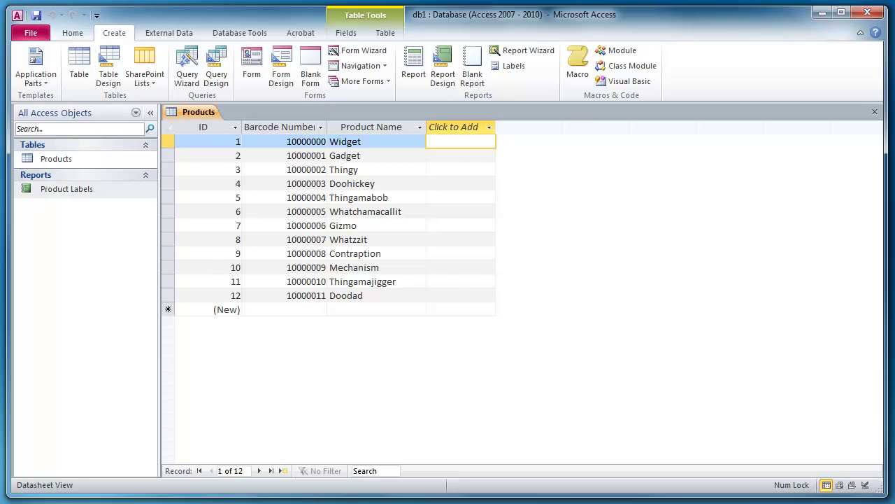
pyautogui.doubleClick(54, 189)
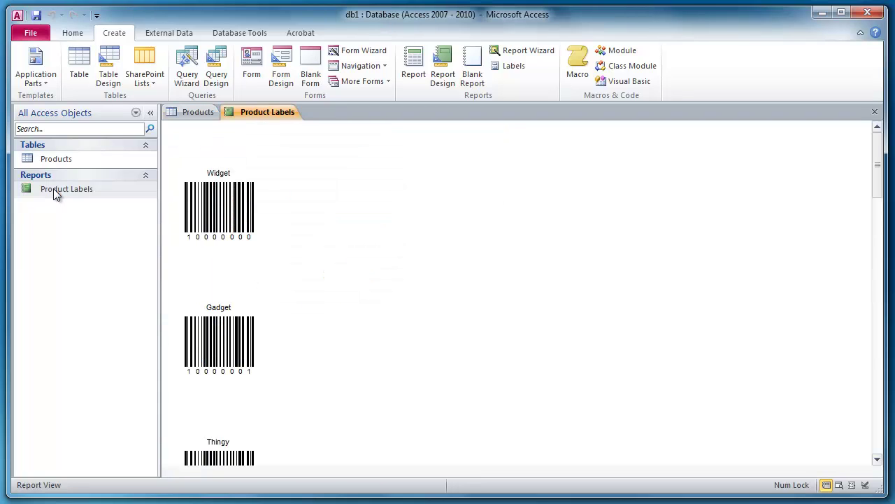